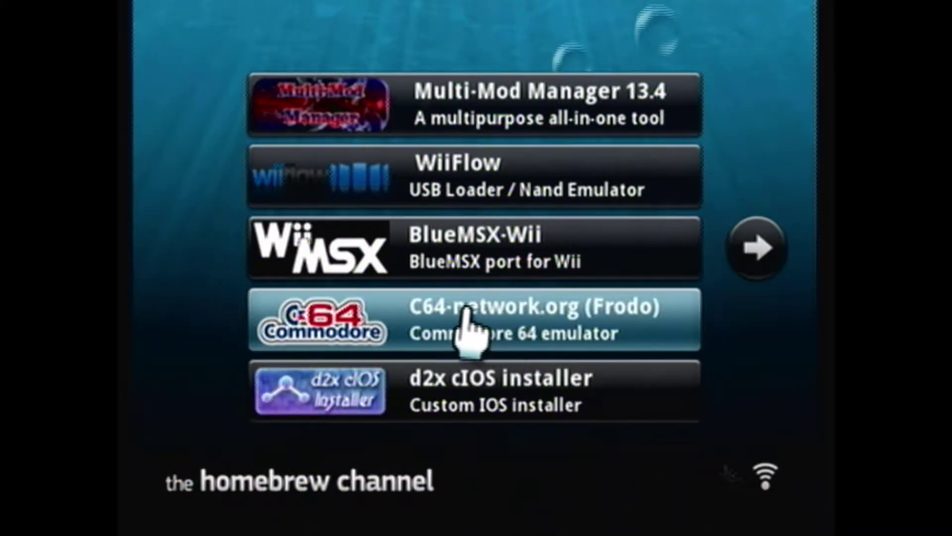
Step: Open the C64-network.org (Frodo) entry's details and load the emulator
left_click(484, 339)
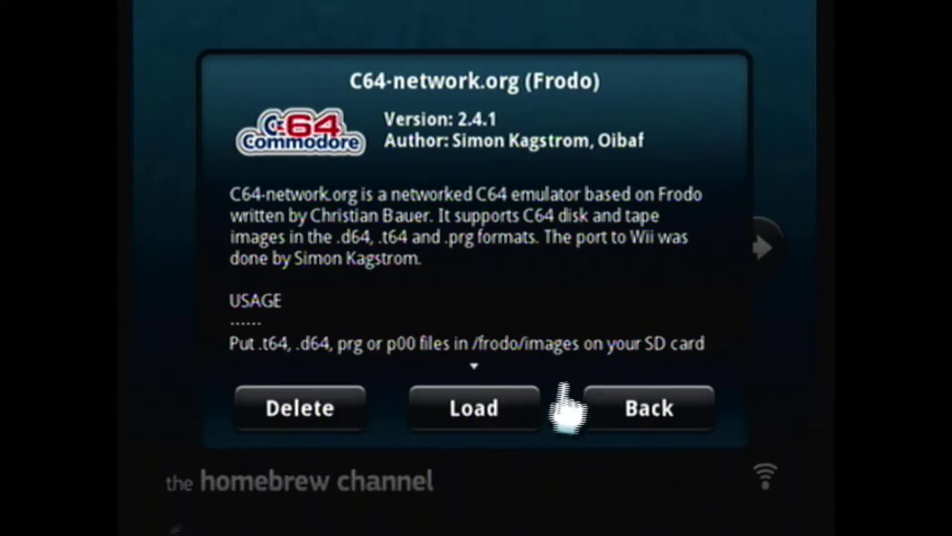
left_click(484, 409)
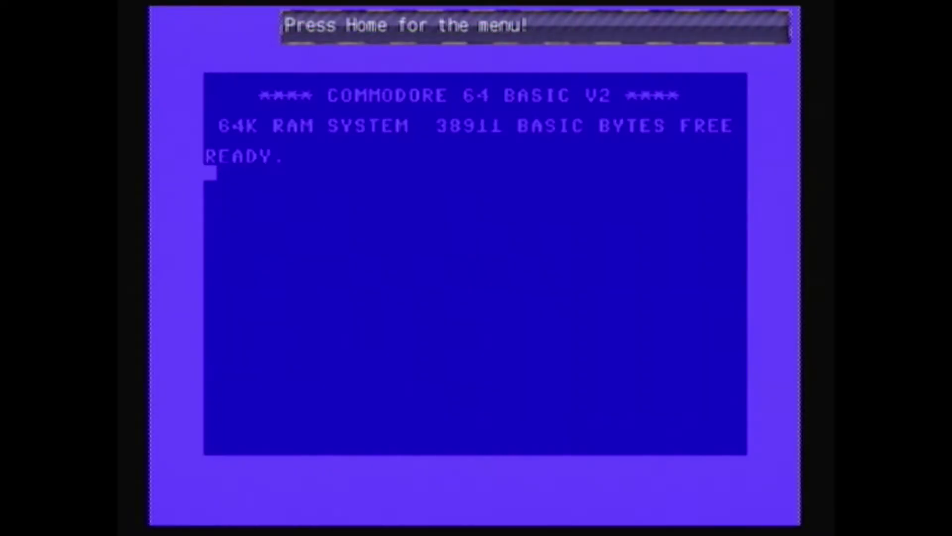
Step: Change Frodo's Port option from SD to USB in Options
key("Home")
key("Down")
key("Down")
key("Down")
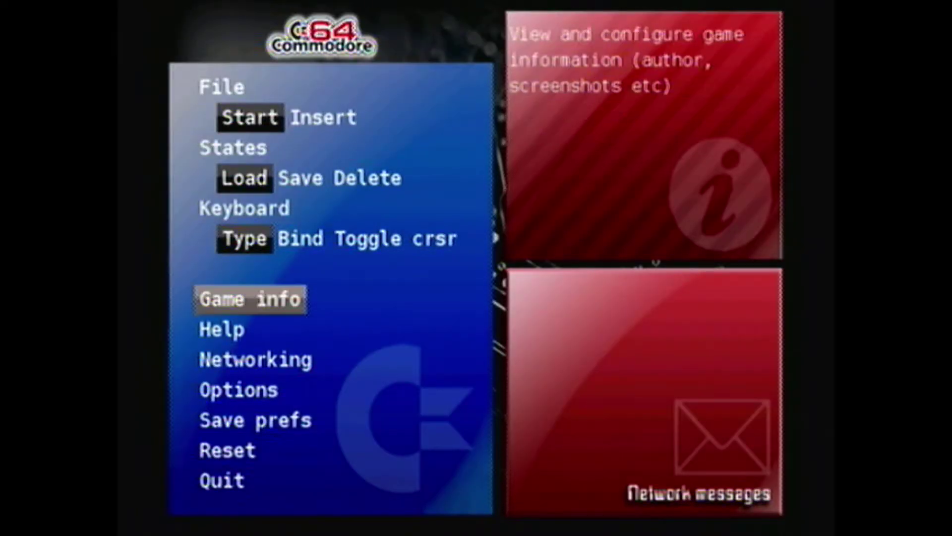
key("Down")
key("Down")
key("Down")
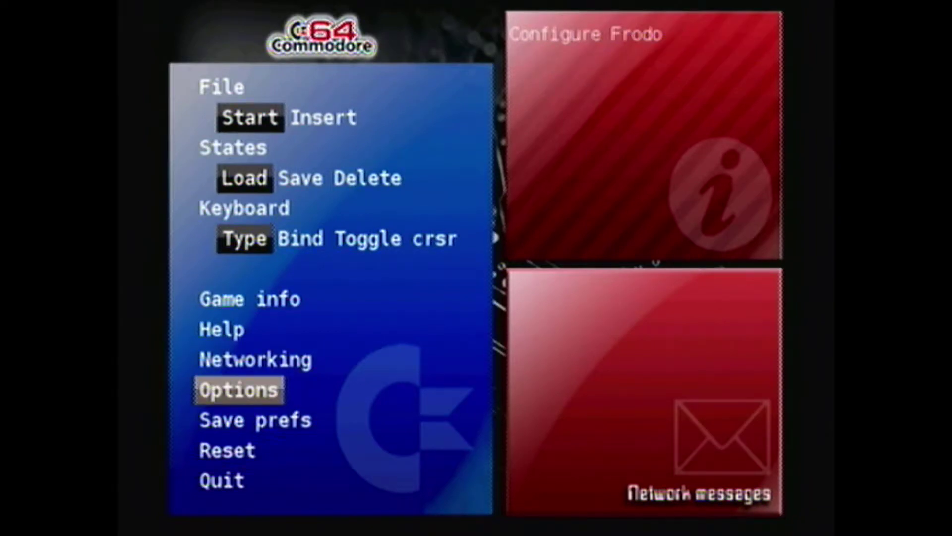
key("Return")
key("Down")
key("Down")
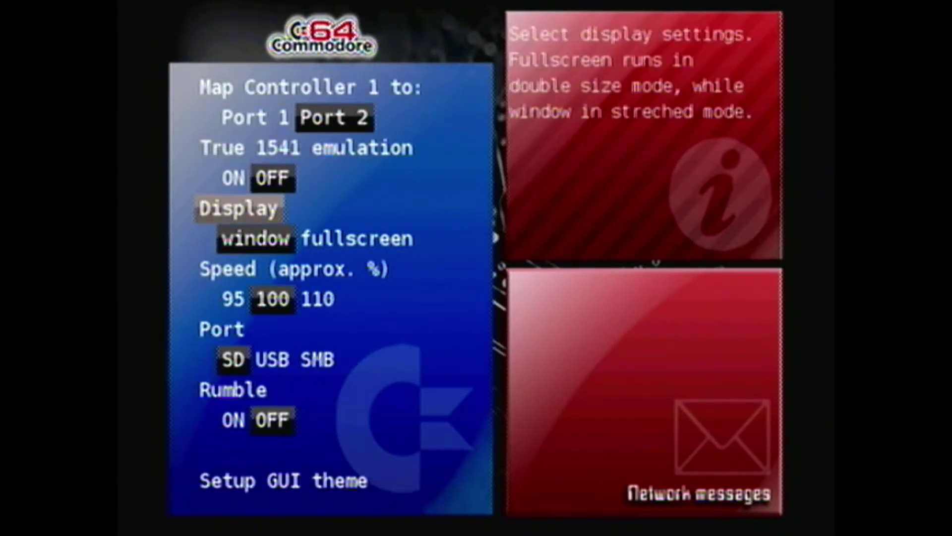
key("Down")
key("Down")
key("Right")
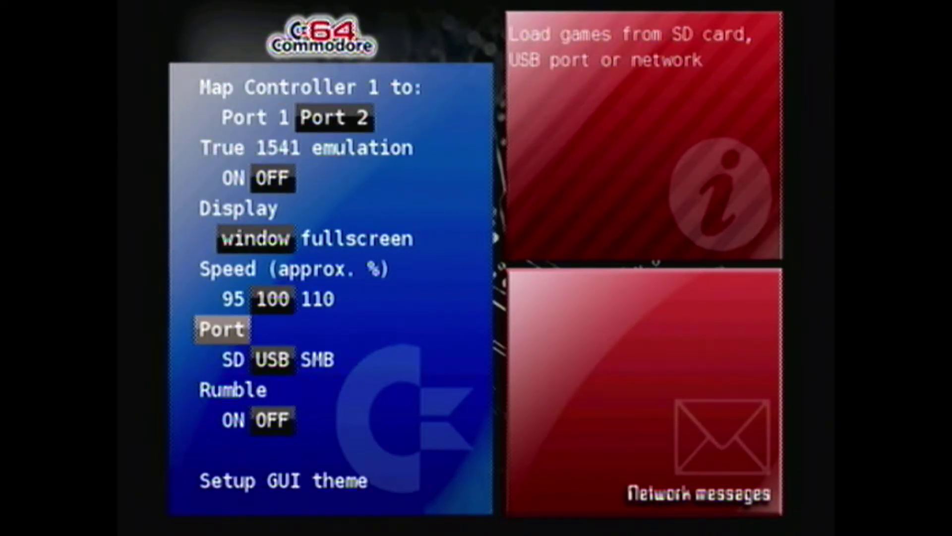
key("Escape")
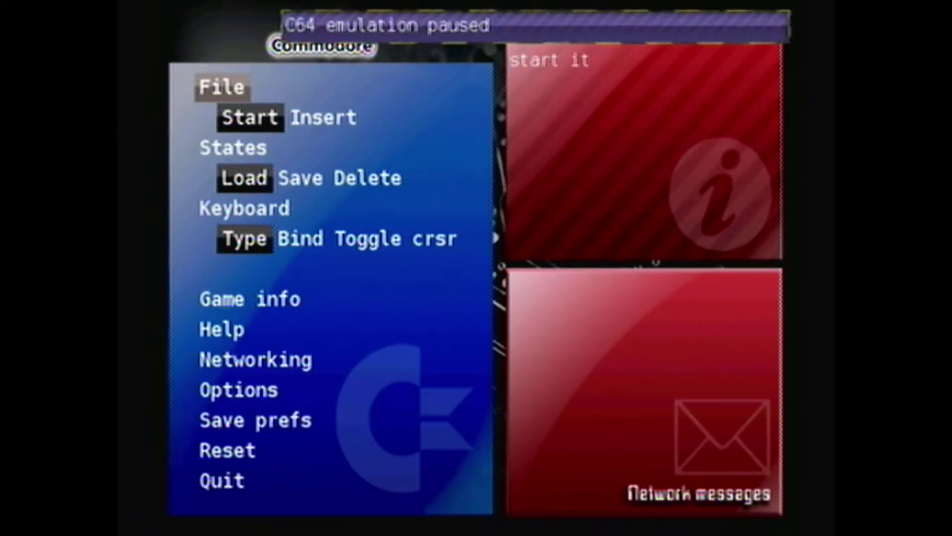
key("Right")
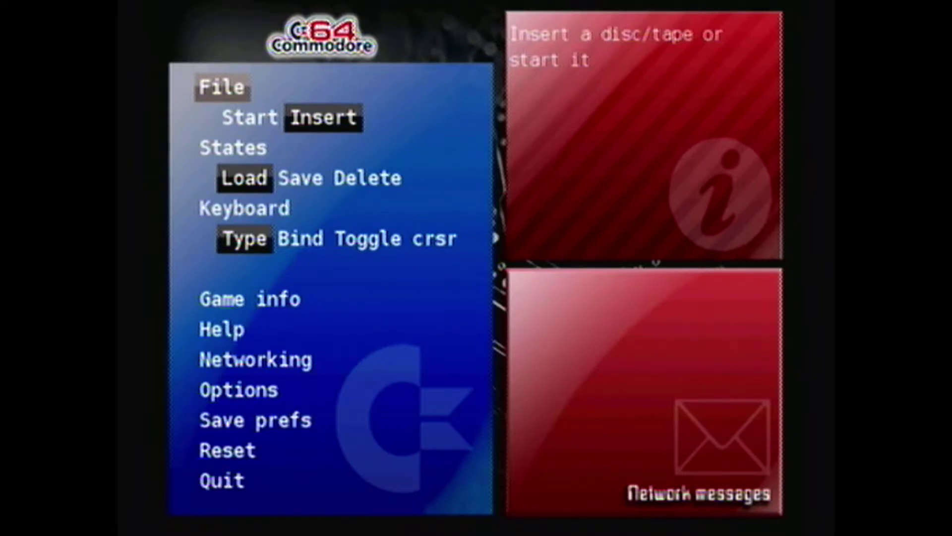
Step: Insert NEUROMA0.D64 from the [c64] folder as the disk
key("Return")
key("Down")
key("Down")
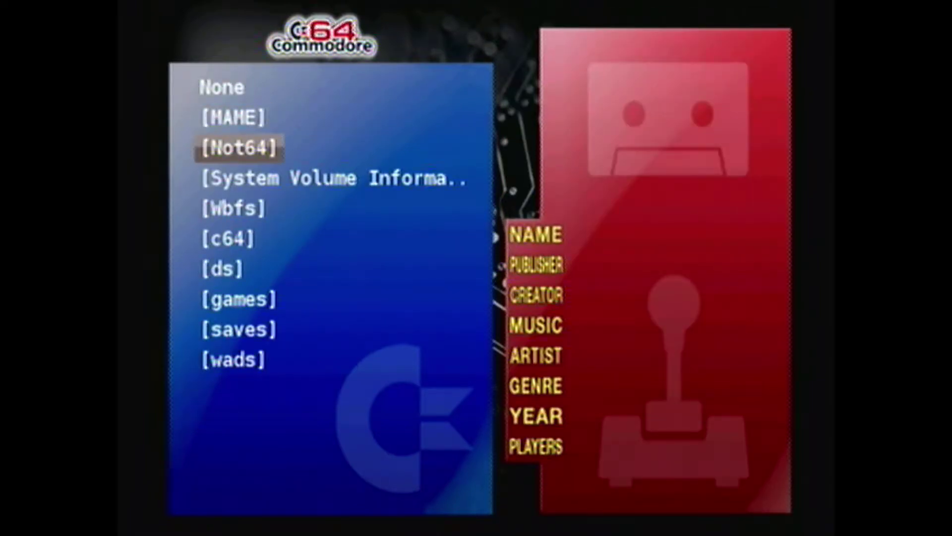
key("Down")
key("Down")
key("Down")
key("Return")
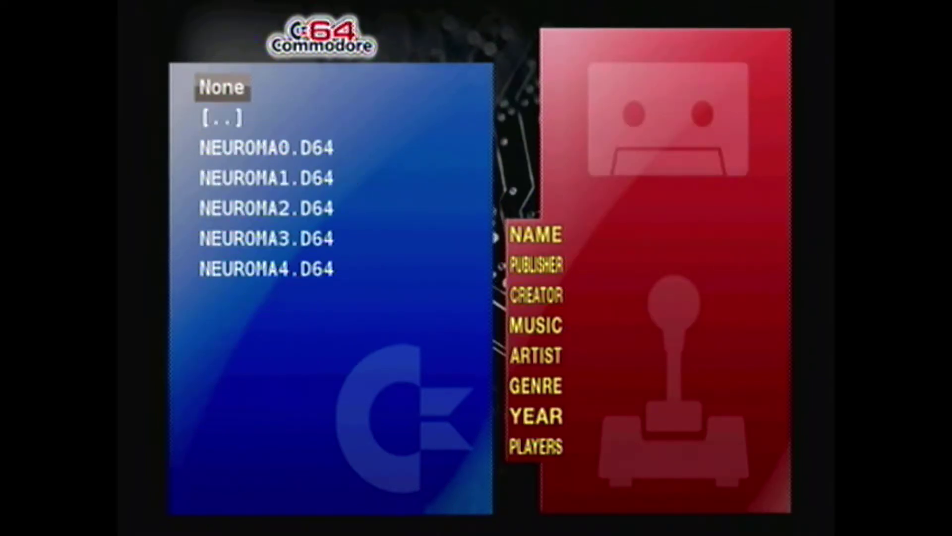
key("Down")
key("Down")
key("Return")
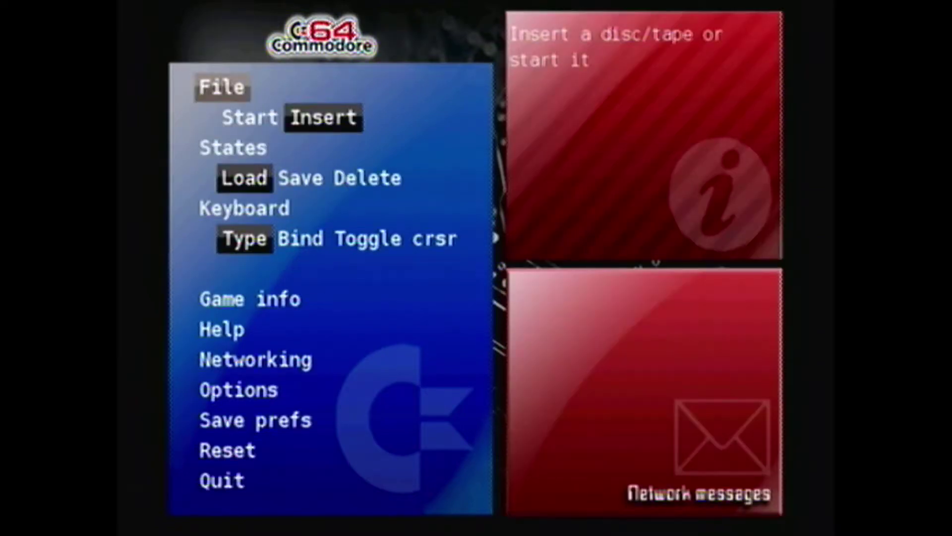
key("Left")
Step: Start NEUROMA0.D64, which fails with file-not-found, and reopen the menu
key("Return")
key("Down")
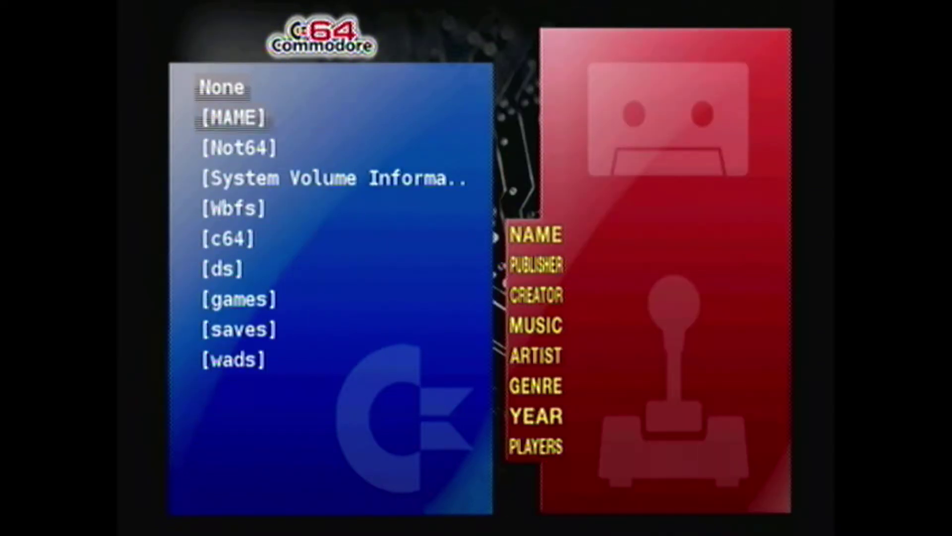
key("Down")
key("Down")
key("Down")
key("Down")
key("Return")
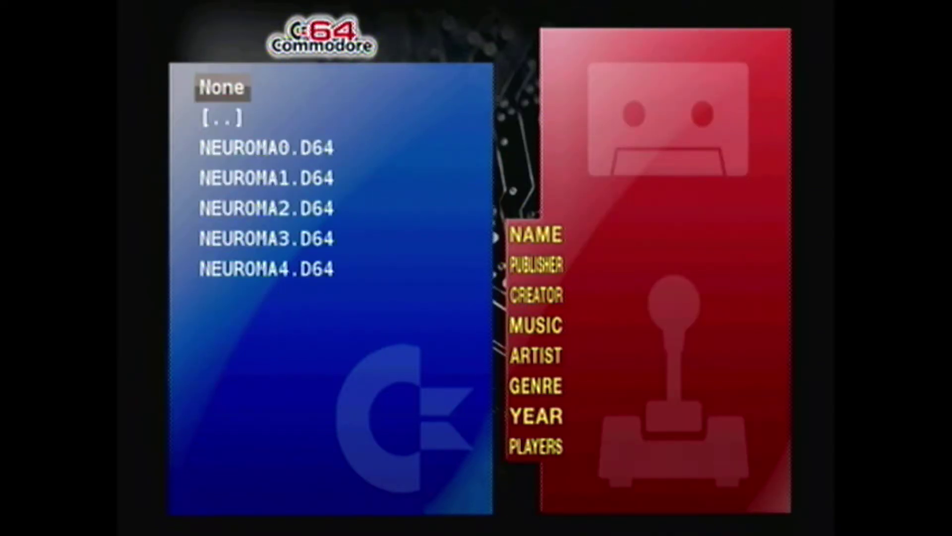
key("Down")
key("Down")
key("Return")
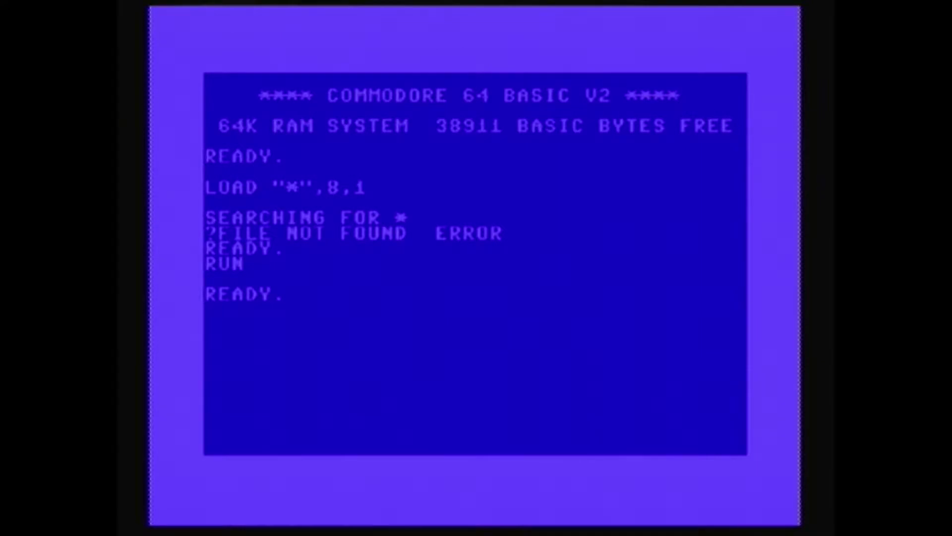
key("Escape")
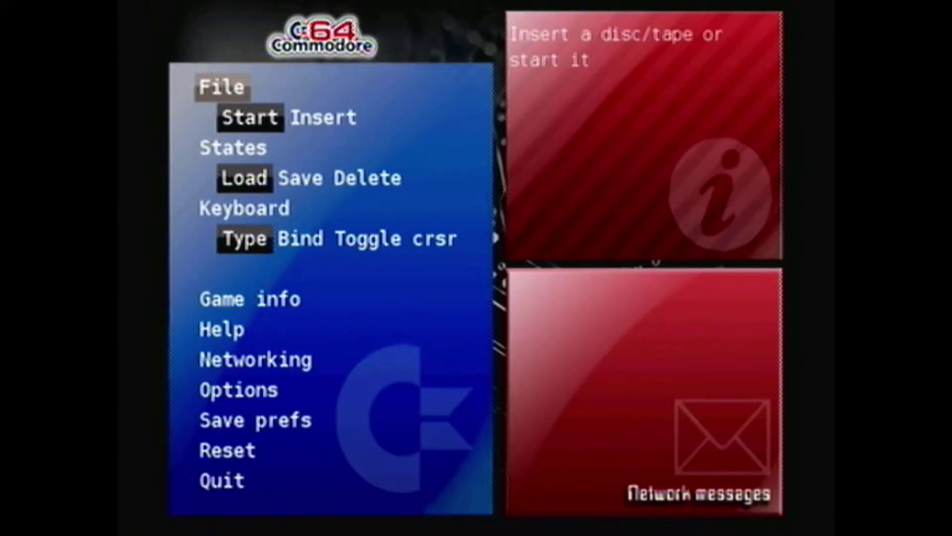
key("Right")
Step: Turn True 1541 emulation ON in Frodo's Options
key("Left")
key("Down")
key("Down")
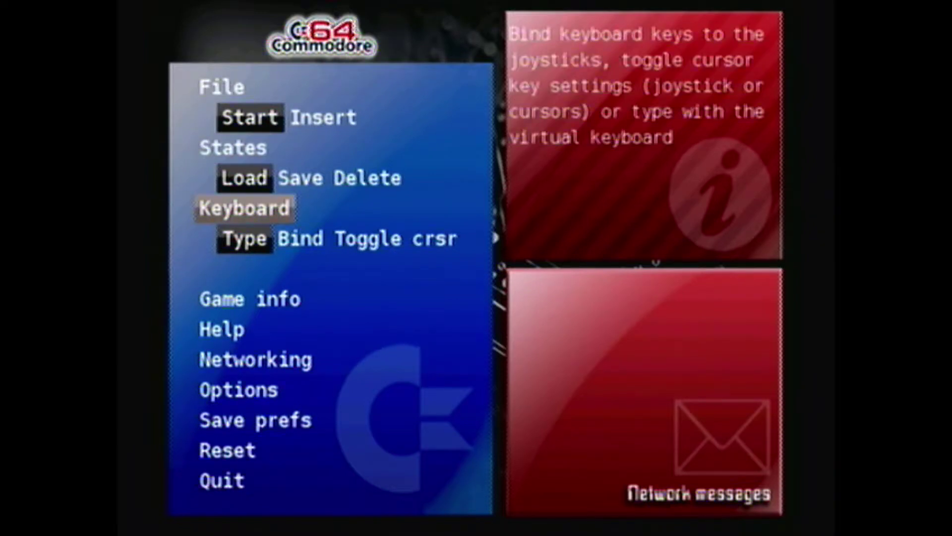
key("Down")
key("Down")
key("Down")
key("Down")
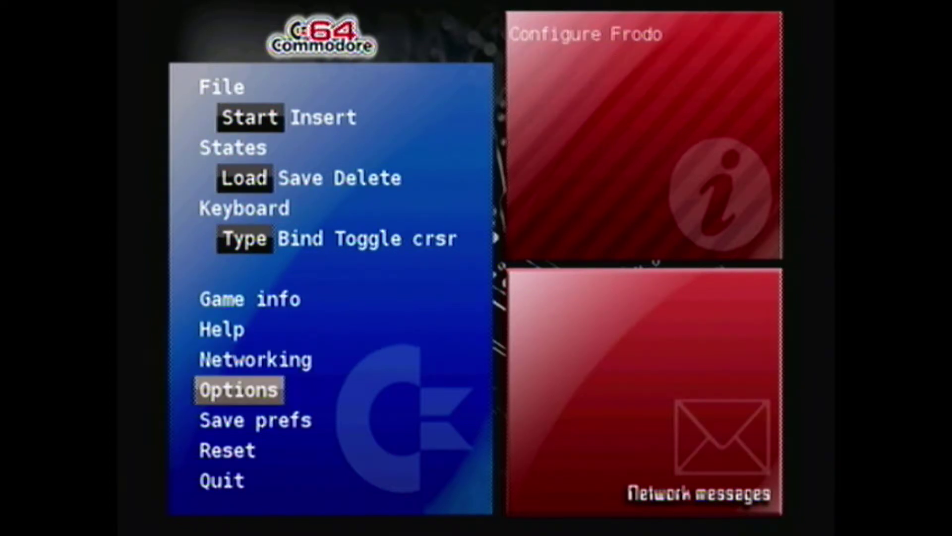
key("Return")
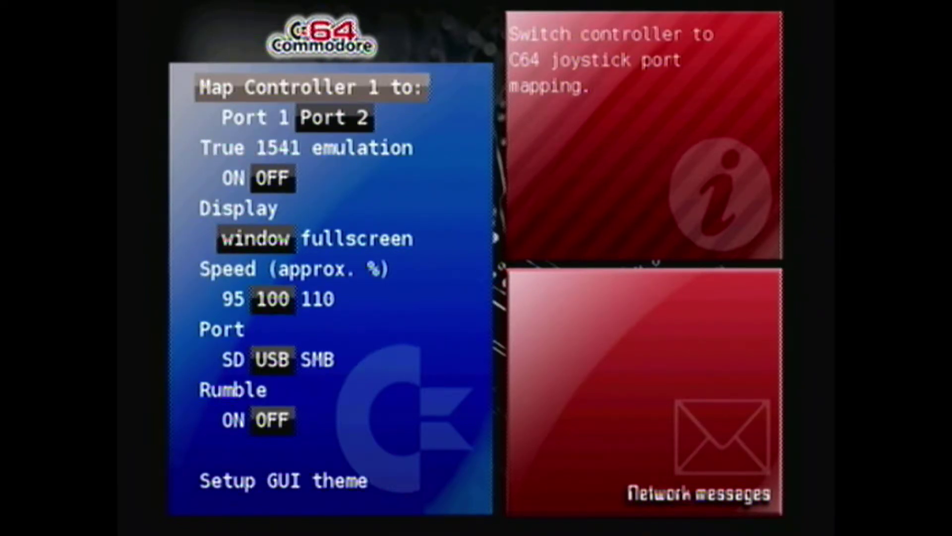
key("Down")
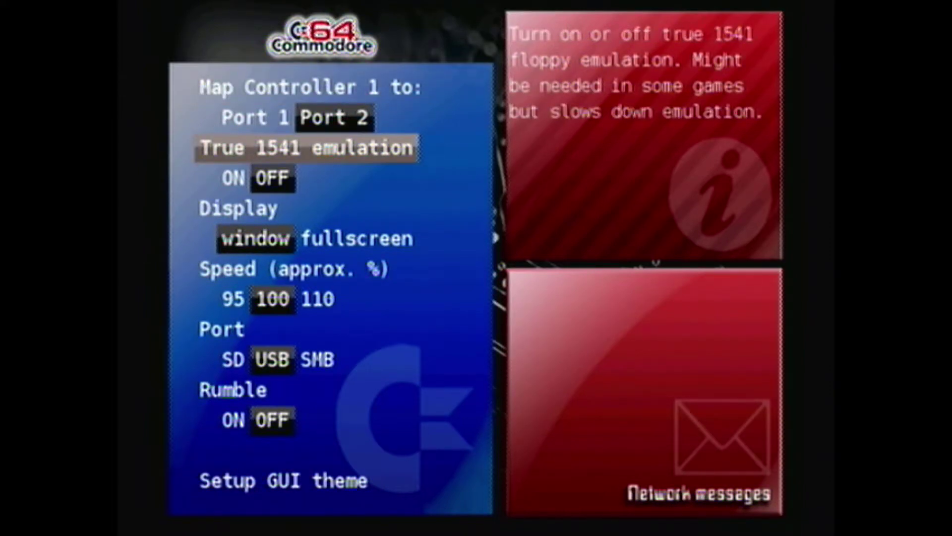
key("Left")
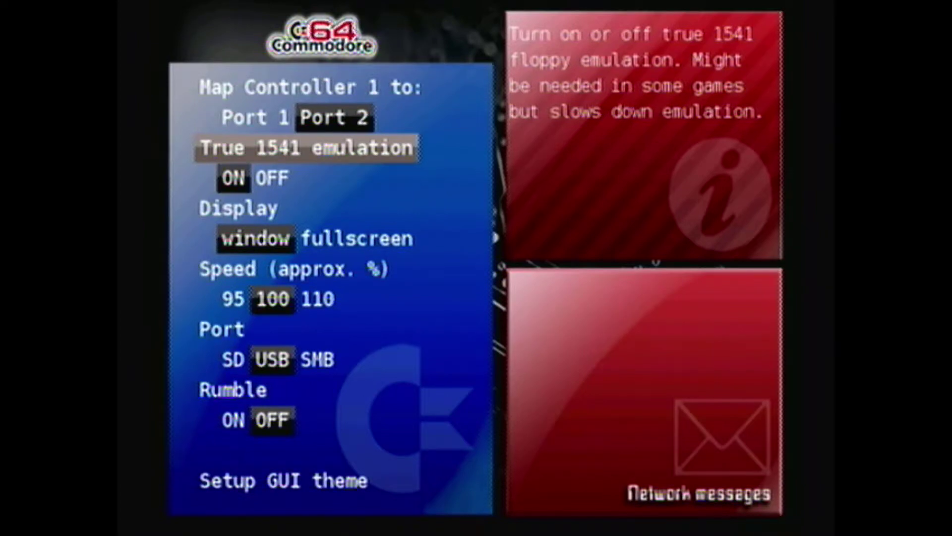
key("Escape")
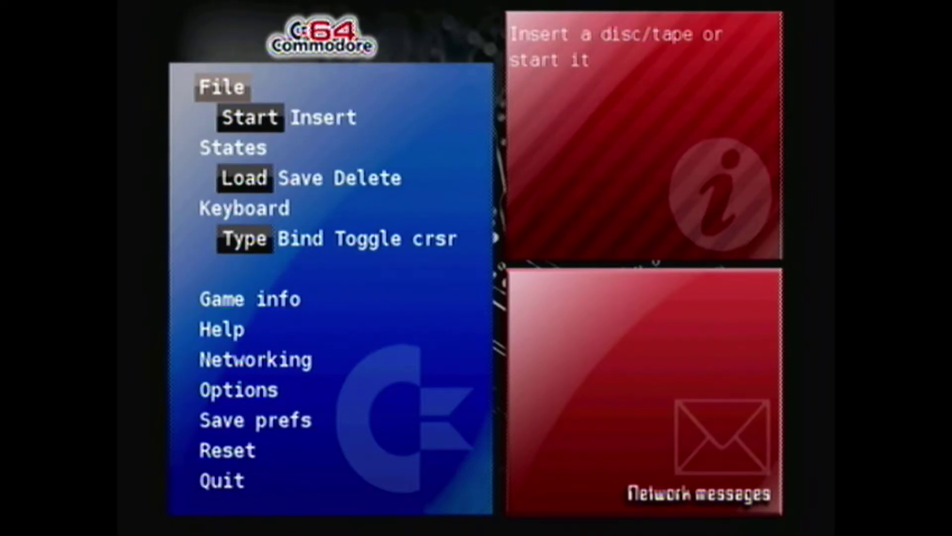
Step: Start NEUROMA0.D64 from the [c64] folder again
key("Return")
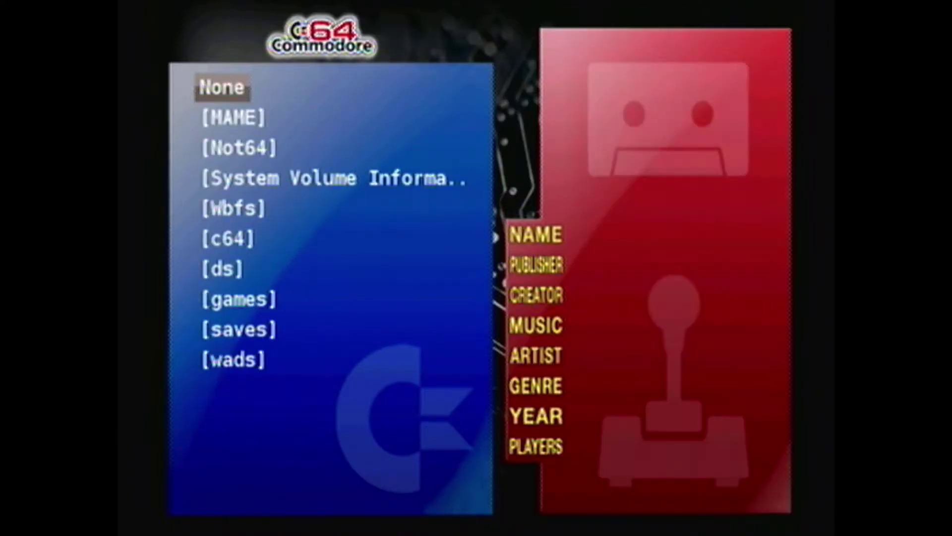
key("Down")
key("Down")
key("Down")
key("Down")
key("Down")
key("Down")
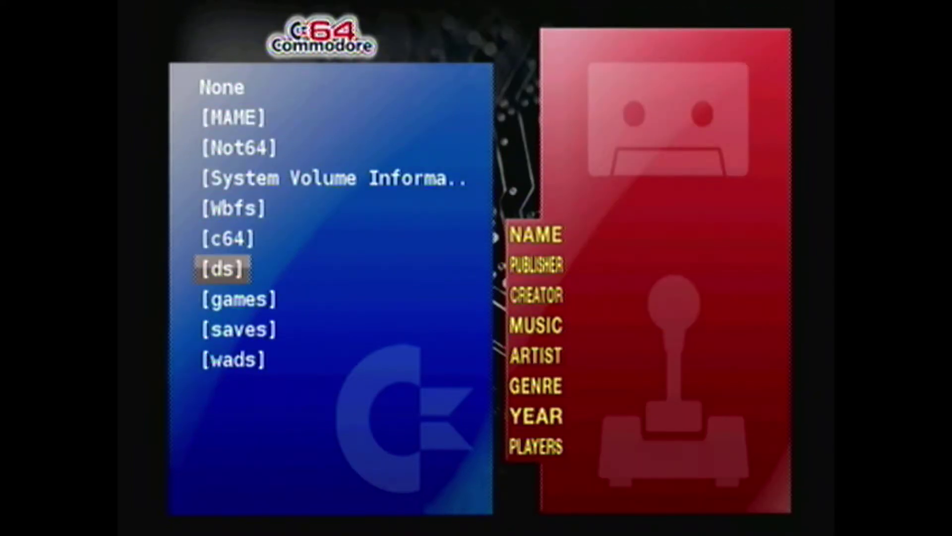
key("Up")
key("Return")
key("Down")
key("Down")
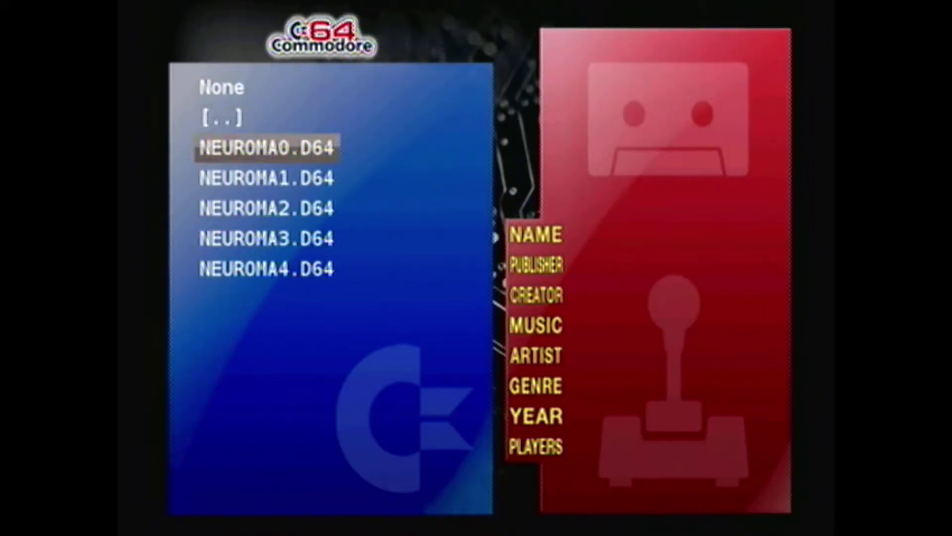
key("Return")
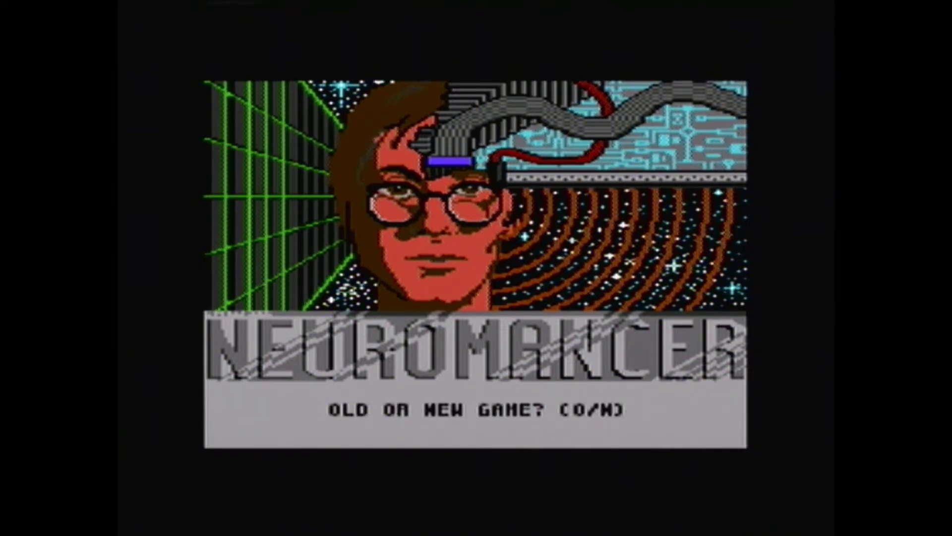
Step: Type N on the Keyboard > Type virtual keyboard to choose a new game
key("Escape")
key("Down")
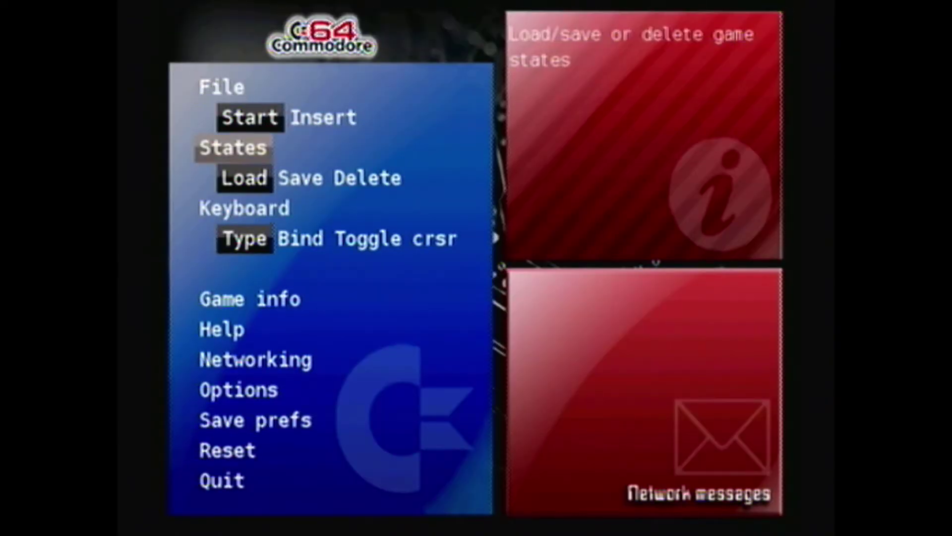
key("Down")
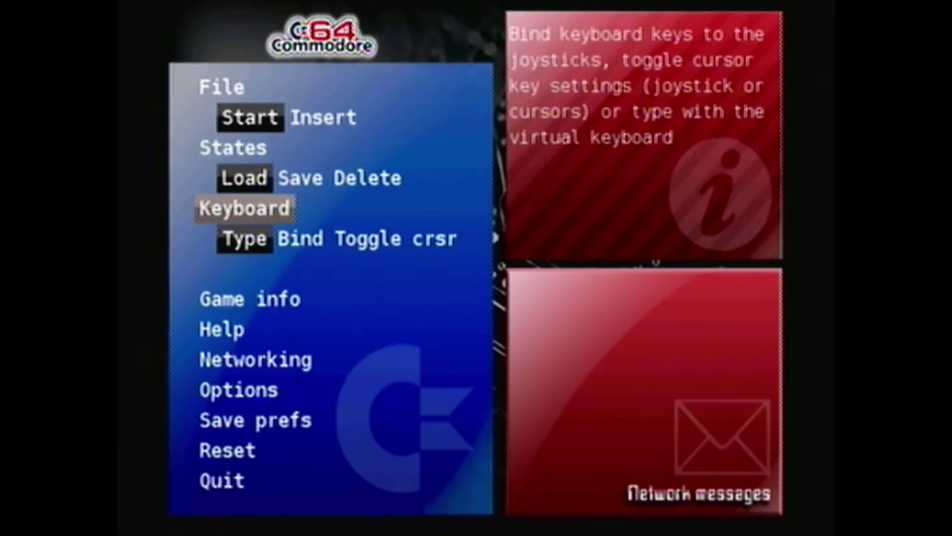
key("Return")
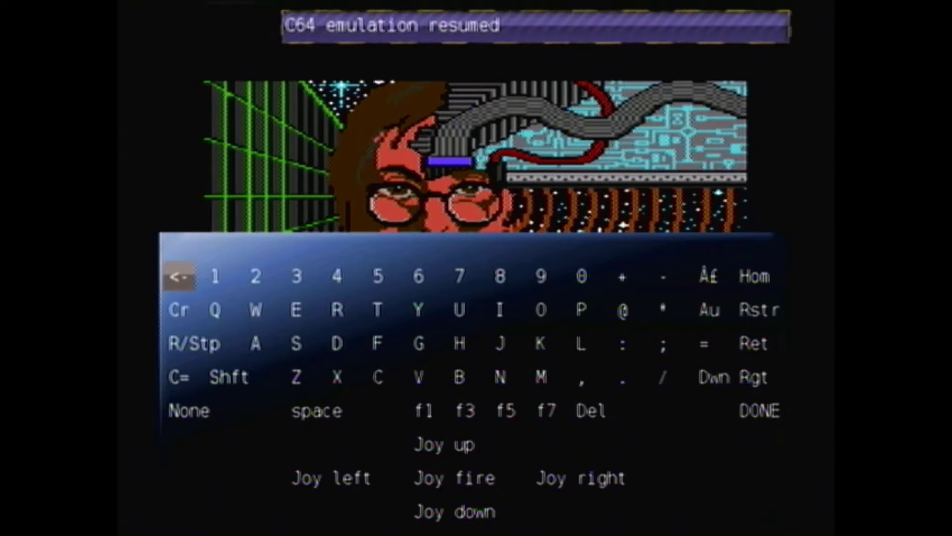
key("Down")
key("Down")
key("Down")
key("Down")
key("Right")
key("Right")
key("Right")
key("Right")
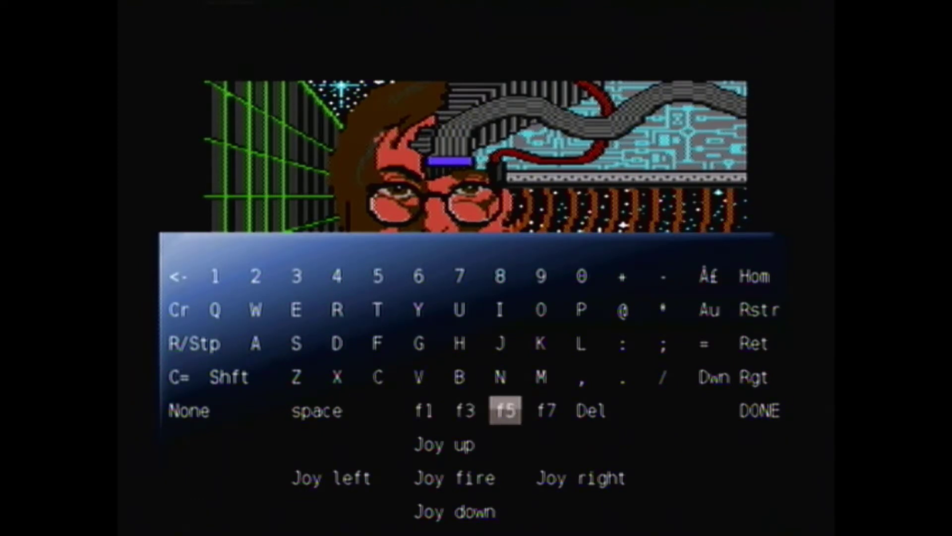
key("Up")
key("Return")
key("Right")
key("Right")
key("Right")
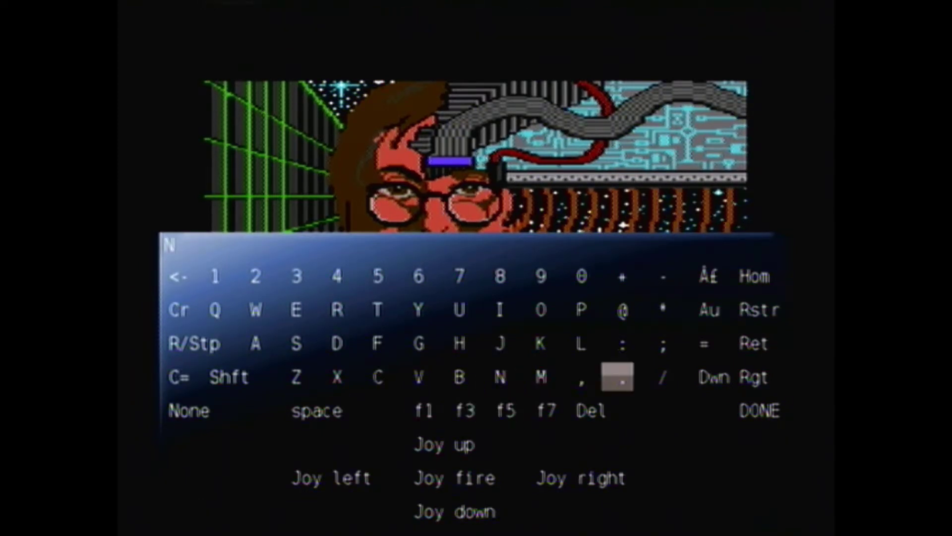
key("Right")
key("Right")
key("Right")
key("Down")
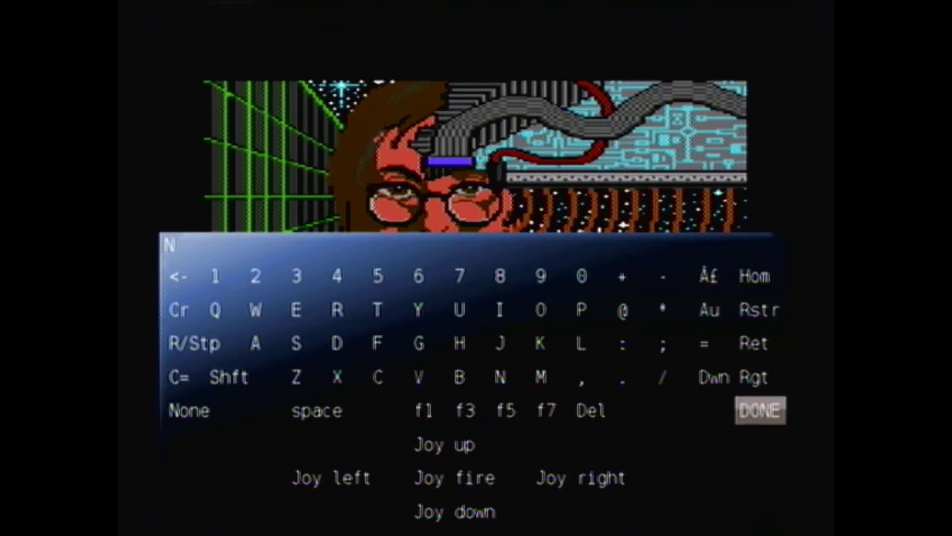
key("Return")
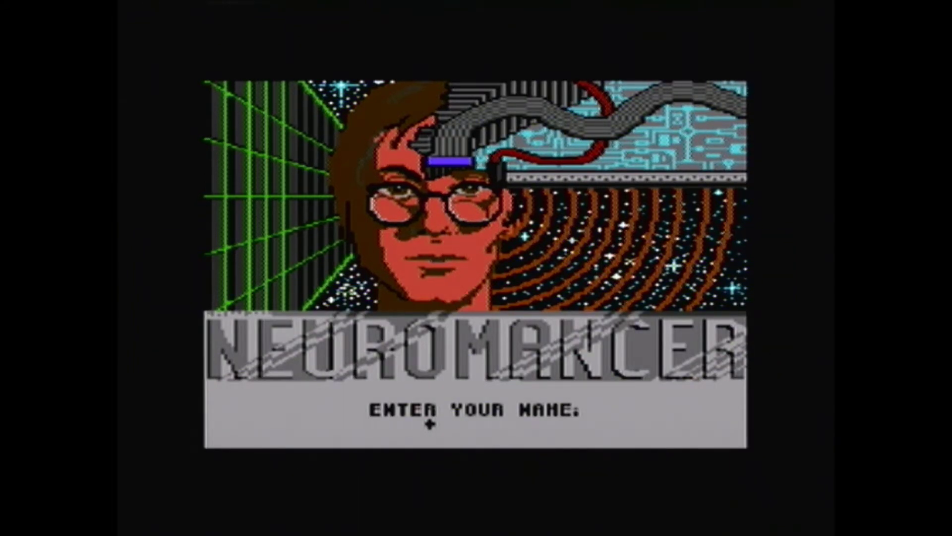
key("Escape")
Step: Enter J and O at the name prompt with the virtual keyboard
key("Down")
key("Down")
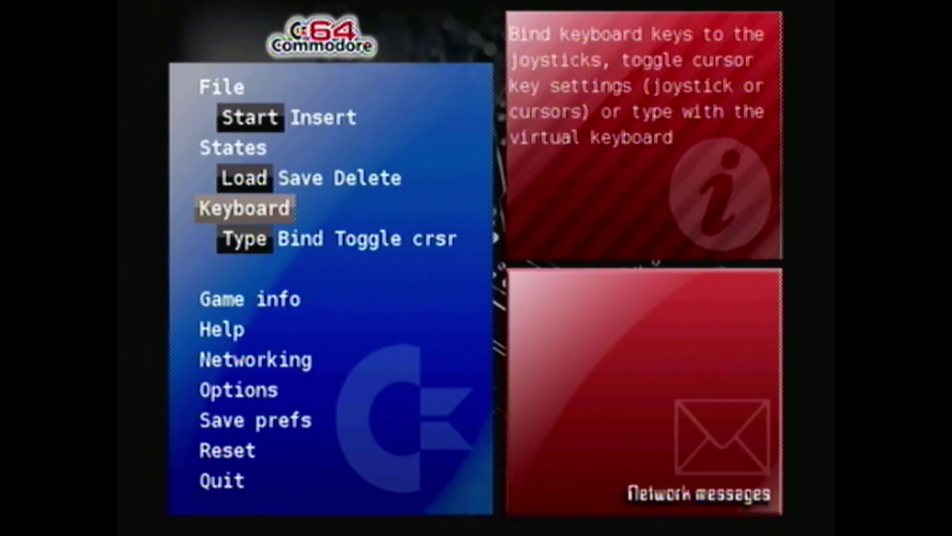
key("Return")
key("Left")
key("Up")
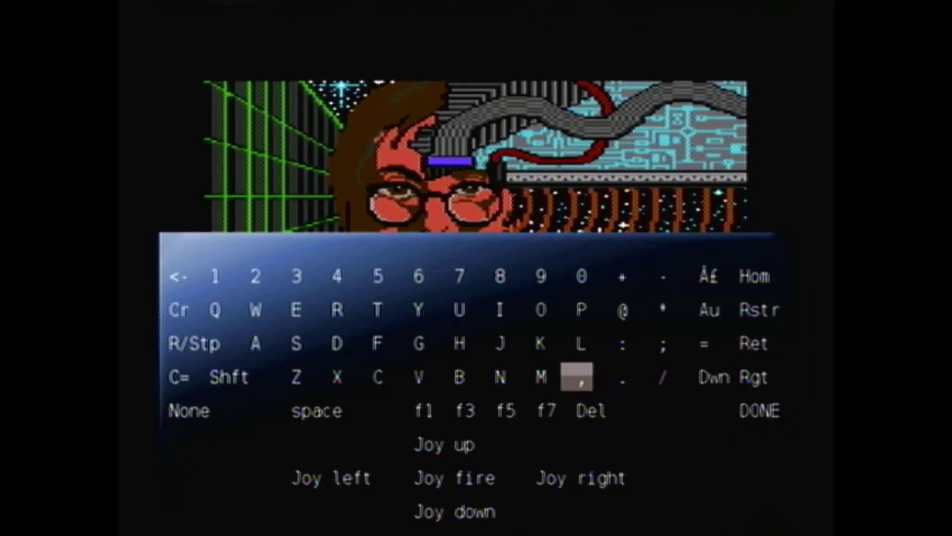
key("Left")
key("Up")
key("Left")
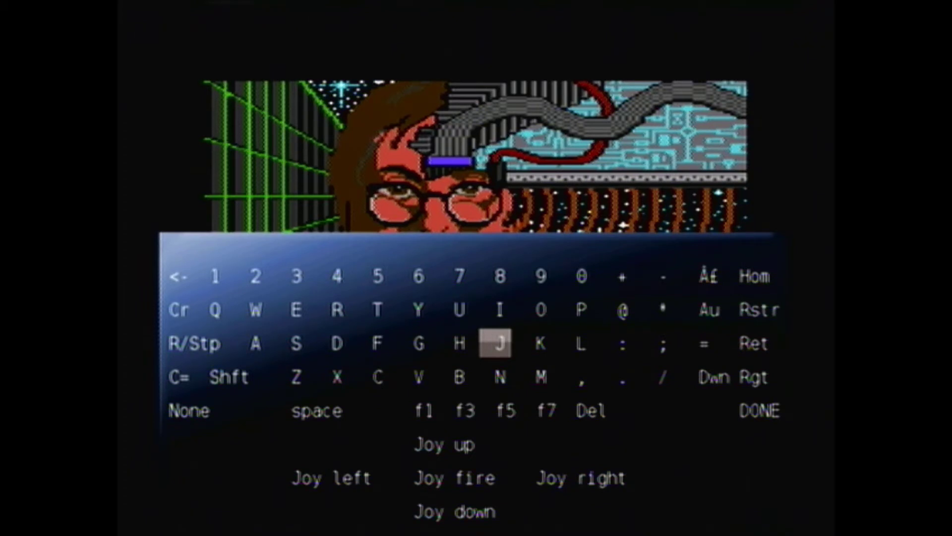
key("Up")
key("Right")
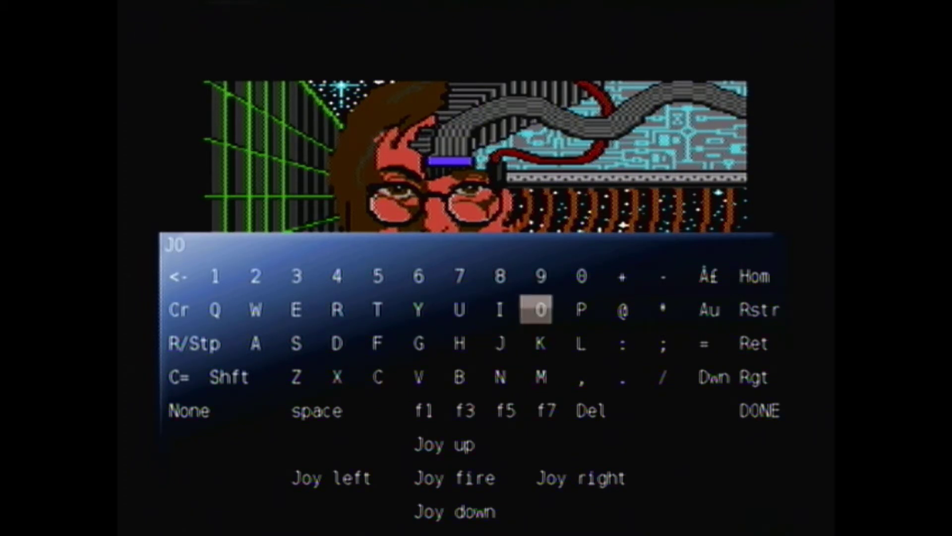
key("Down")
key("Down")
Step: Add N to complete JON, select DONE, and reopen Frodo's menu
key("Left")
key("Right")
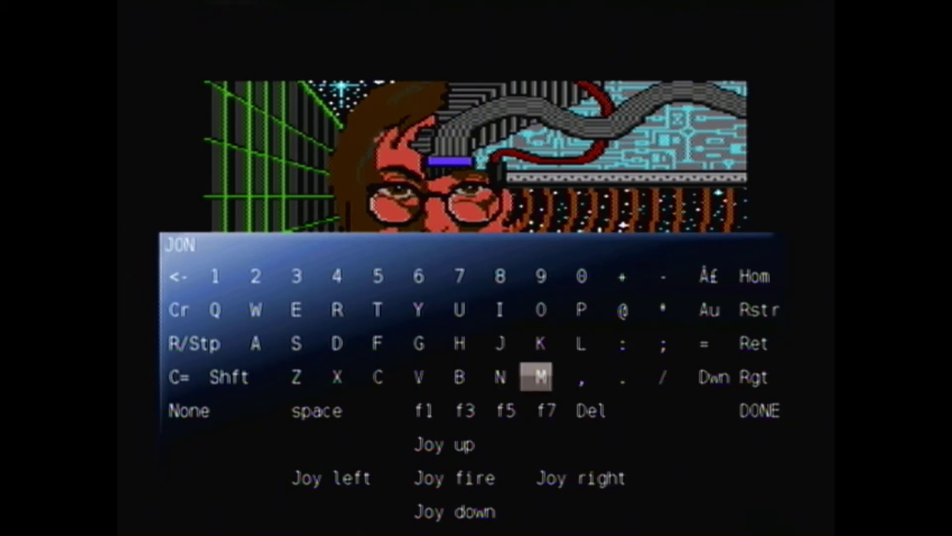
key("Right")
key("Right")
key("Right")
key("Right")
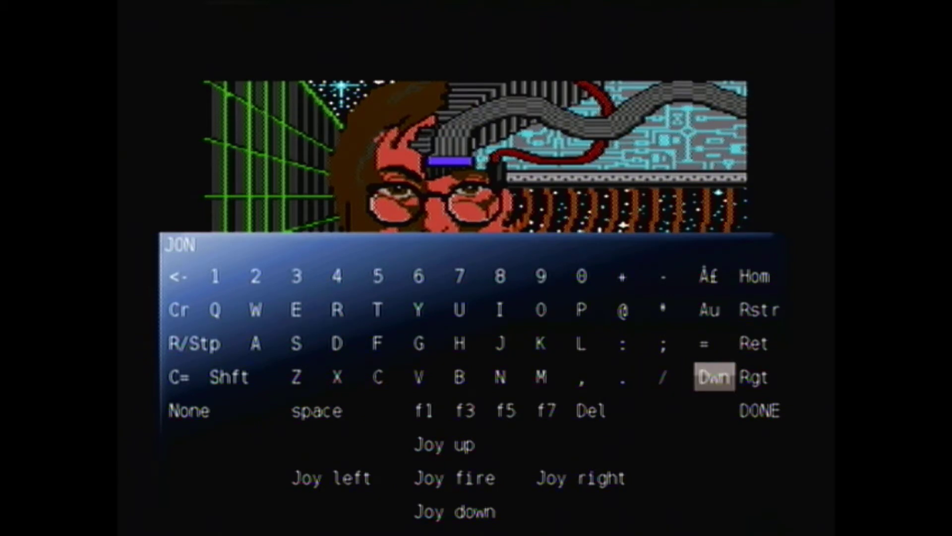
key("Right")
key("Down")
key("Return")
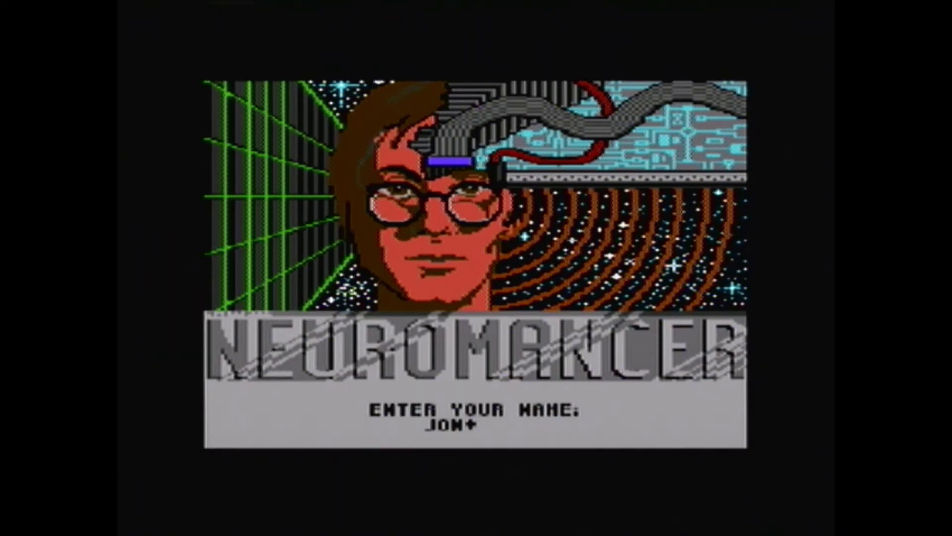
key("Escape")
key("Down")
key("Down")
key("Down")
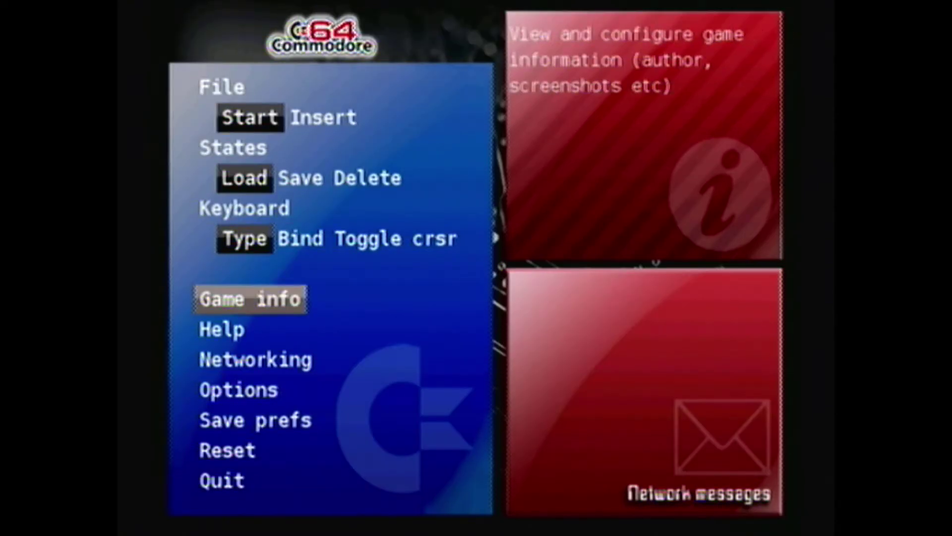
Step: Press Ret on the virtual keyboard to confirm the name JON
key("Up")
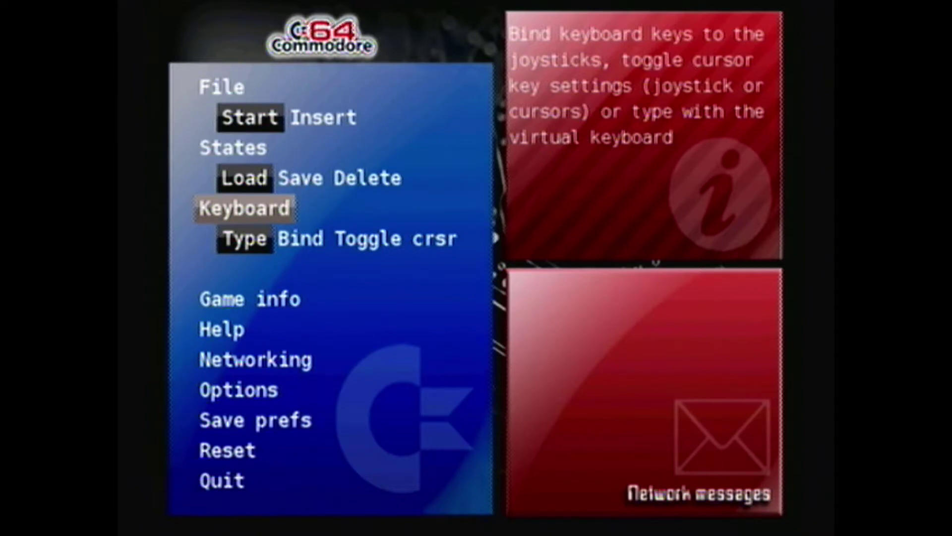
key("Return")
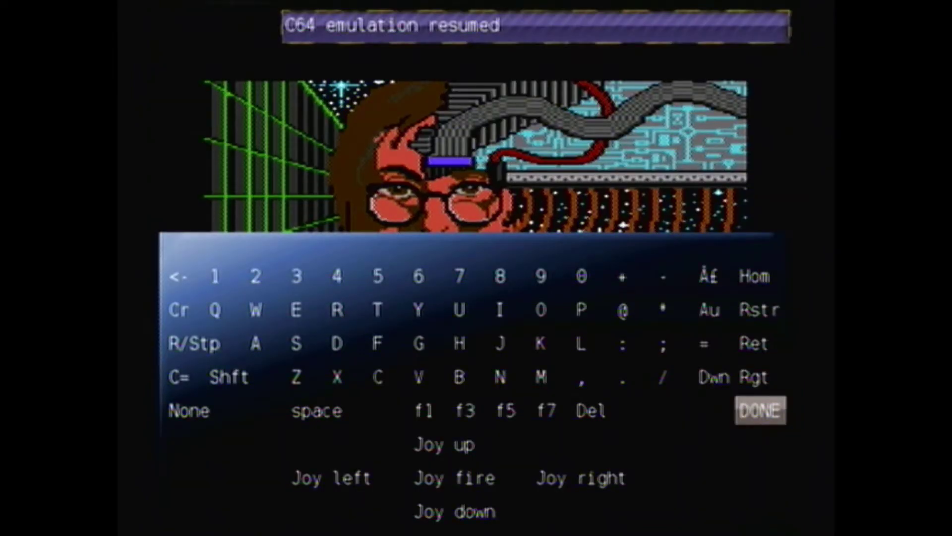
key("Up")
key("Up")
key("Return")
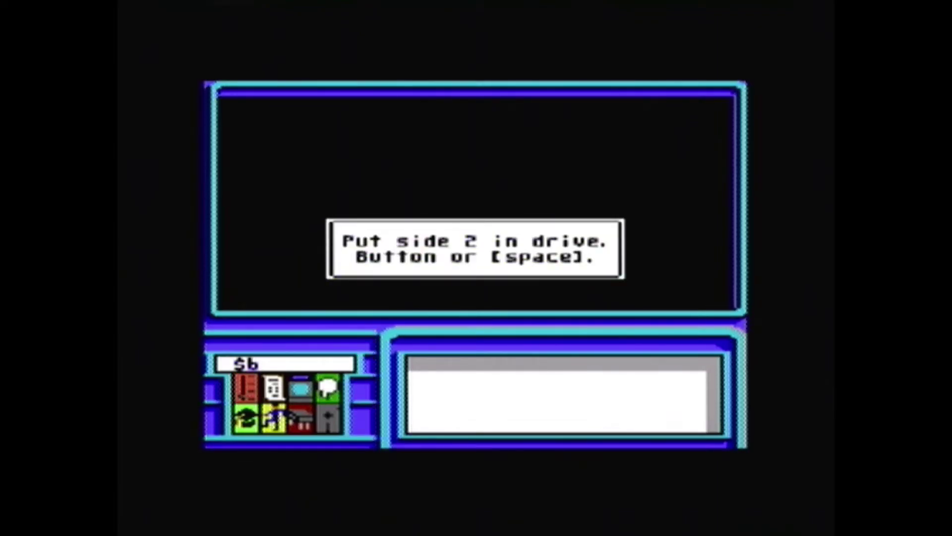
Step: Insert side 2, NEUROMA1.D64, from the [c64] folder with File > Insert
key("Escape")
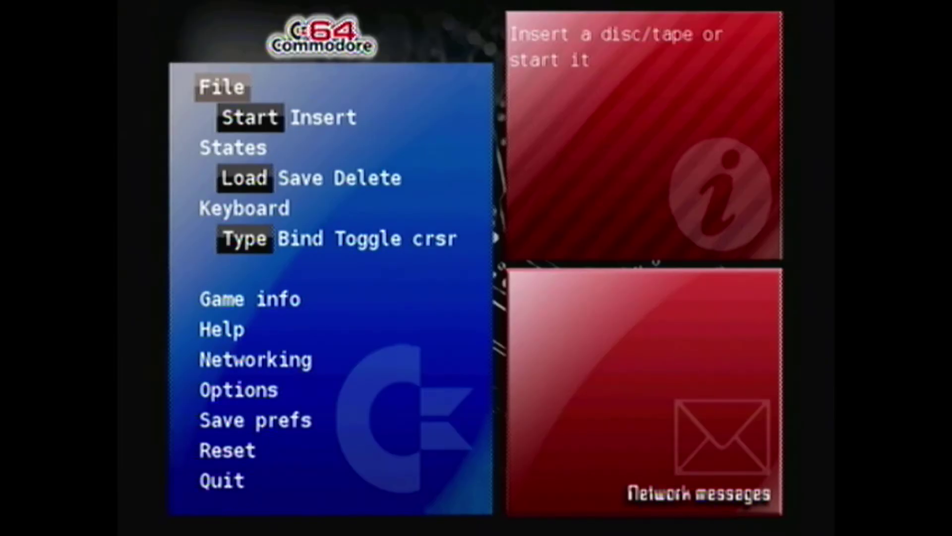
key("Right")
key("Return")
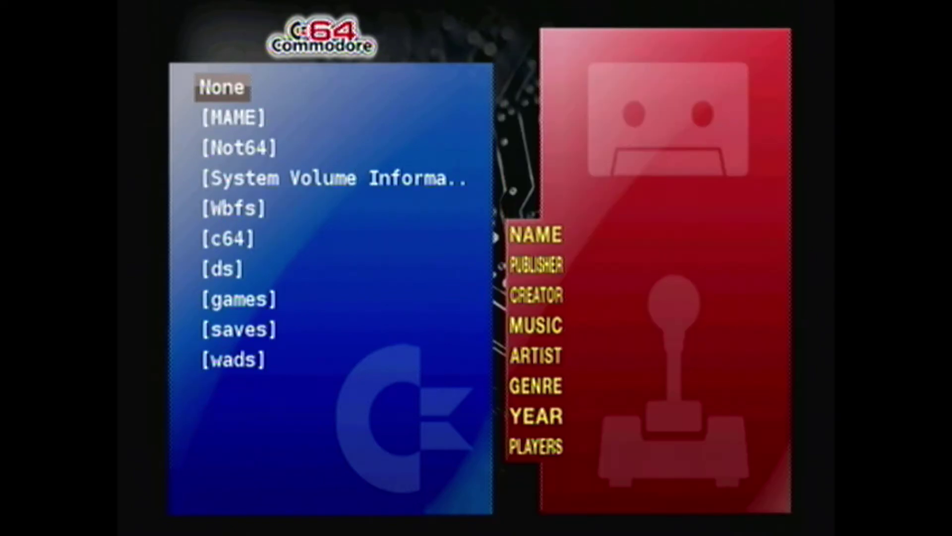
key("Down")
key("Down")
key("Down")
key("Down")
key("Down")
key("Return")
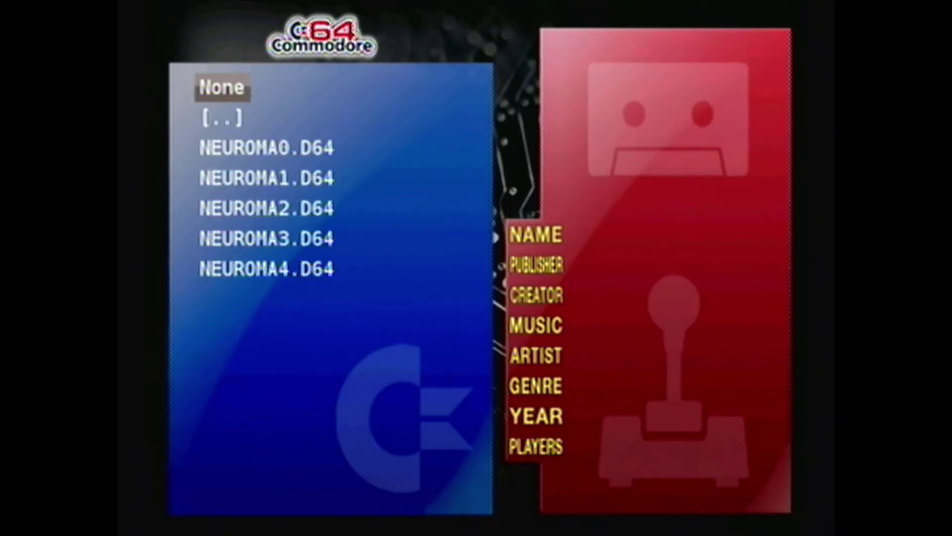
key("Down")
key("Down")
key("Down")
key("Return")
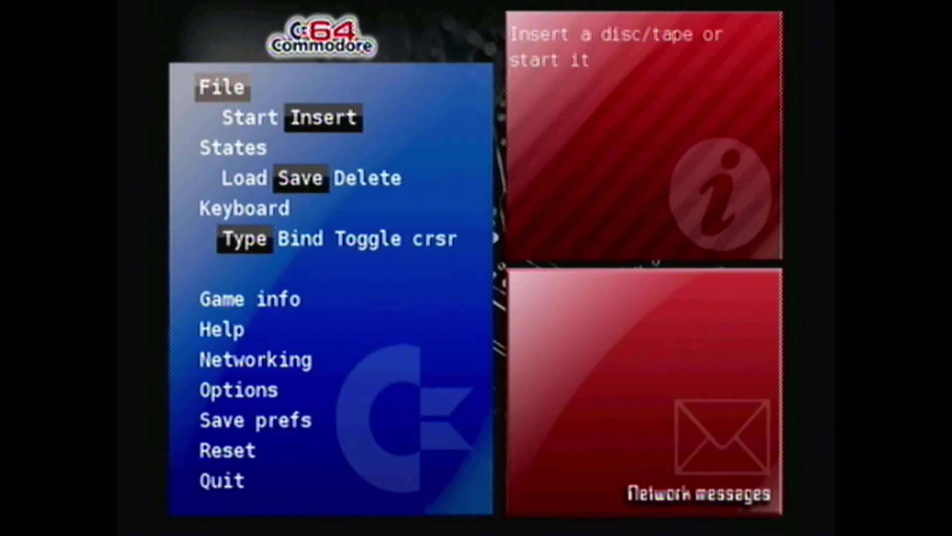
Step: Resume Neuromancer, advance the text to Ratz's bar scene, then pause
key("Escape")
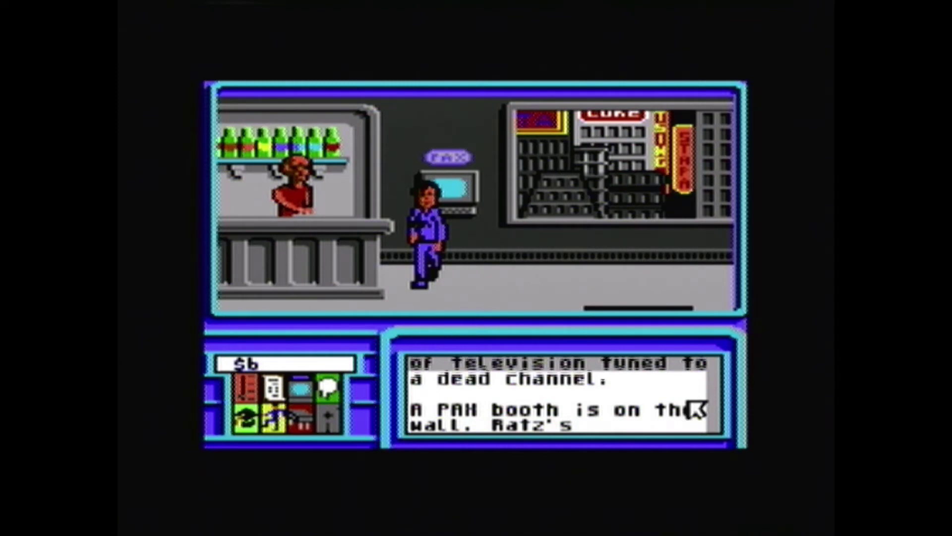
left_click(696, 408)
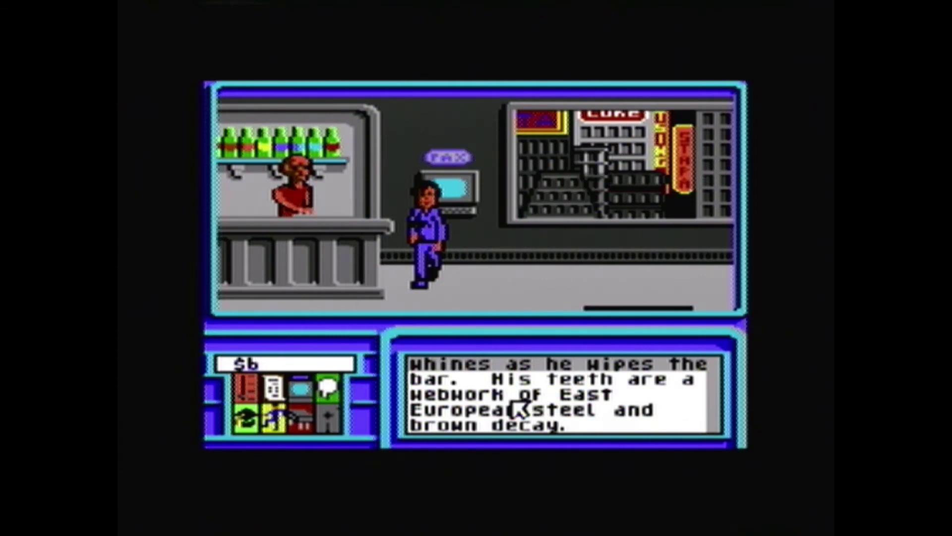
key("Escape")
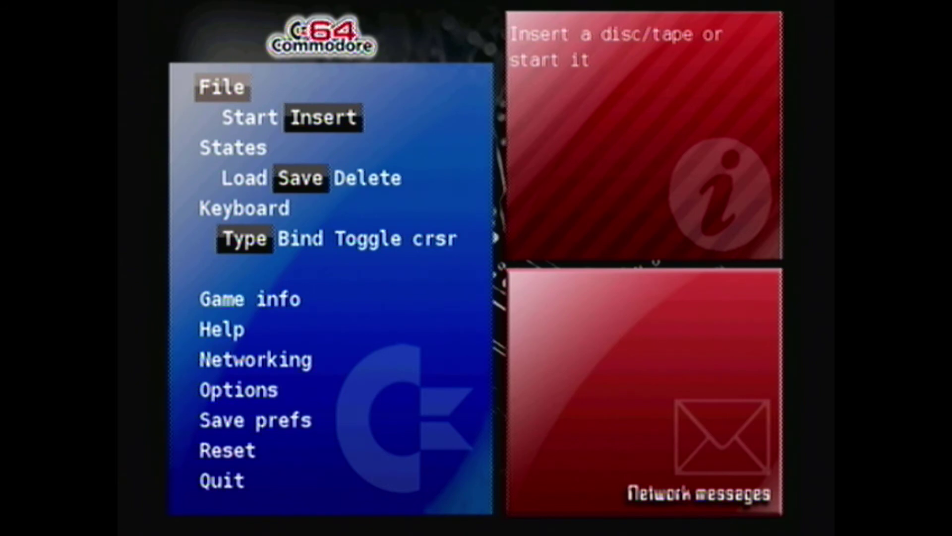
Step: Select Quit in Frodo's menu to exit the emulator
key("Up")
key("Down")
key("Down")
key("Down")
key("Down")
key("Down")
key("Down")
key("Down")
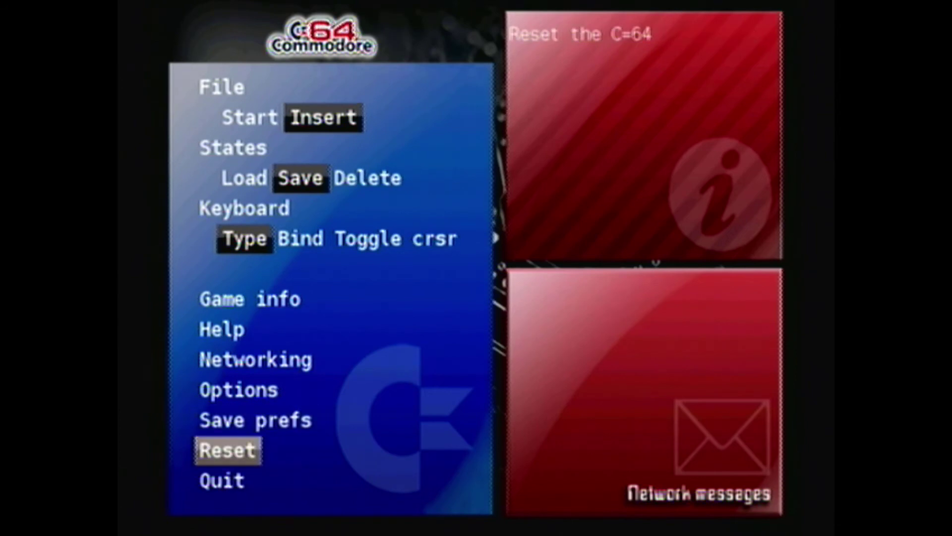
key("Down")
key("Return")
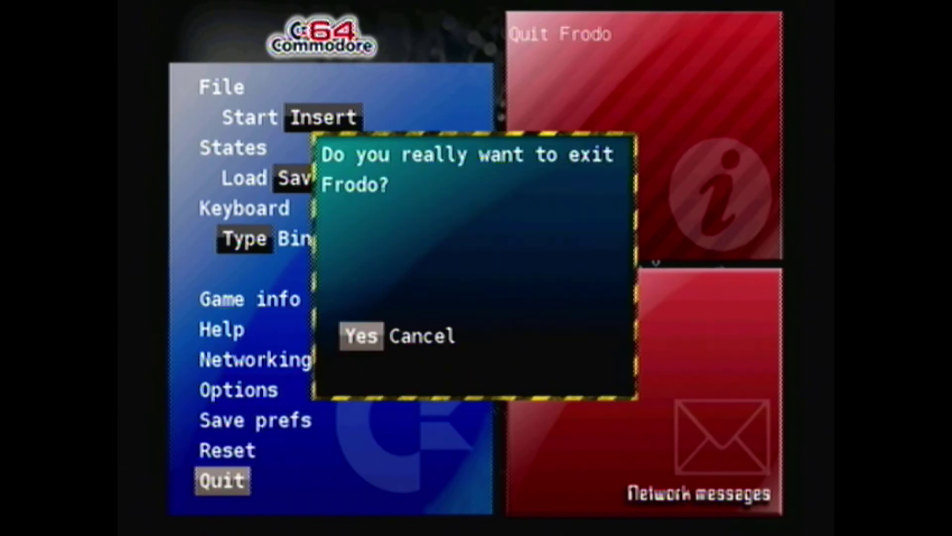